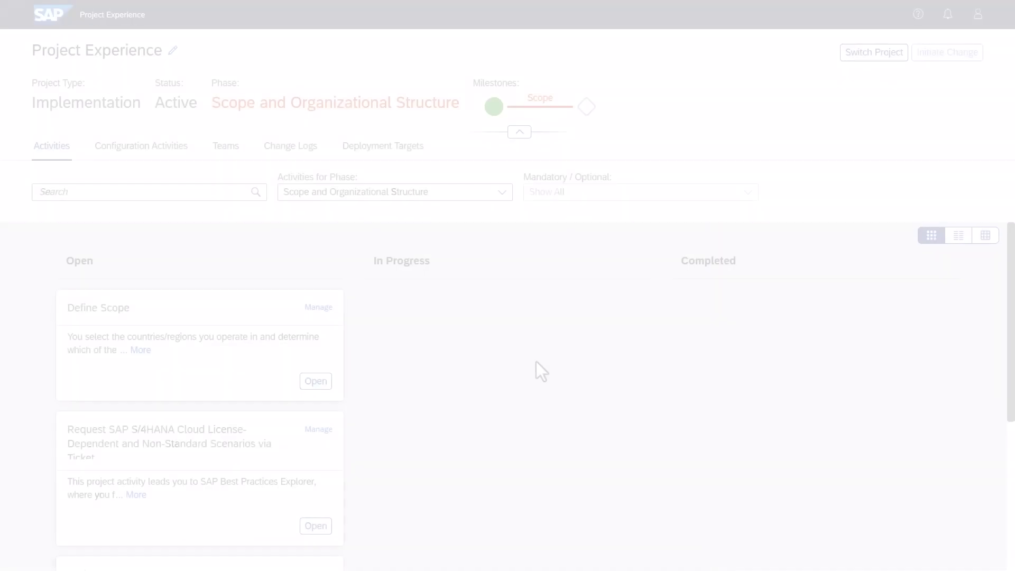
Step: In Define Scope, save Australia and Belgium as scope countries and add the Baseline Accelerator bundle
left_click(316, 381)
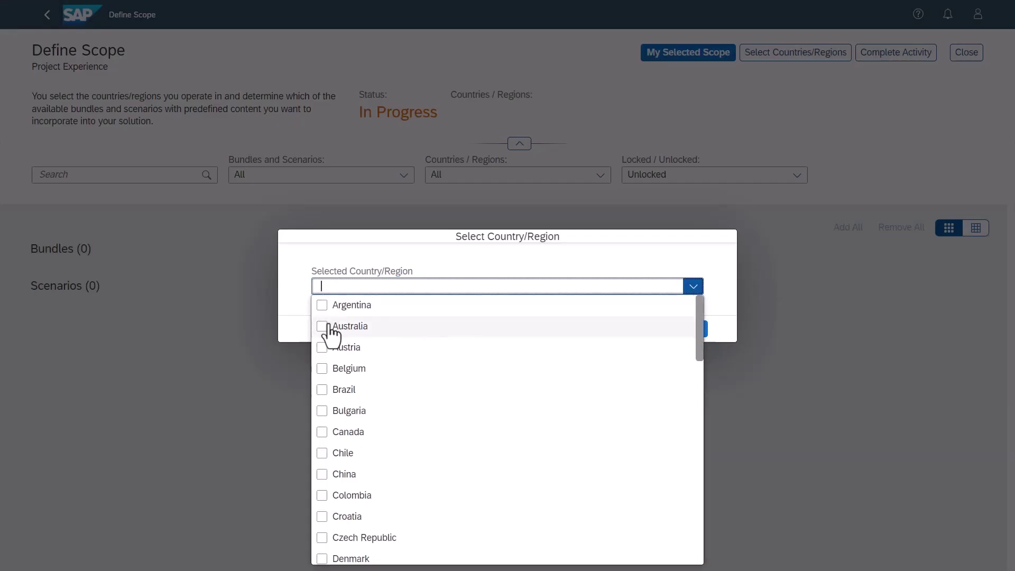
left_click(336, 328)
left_click(332, 370)
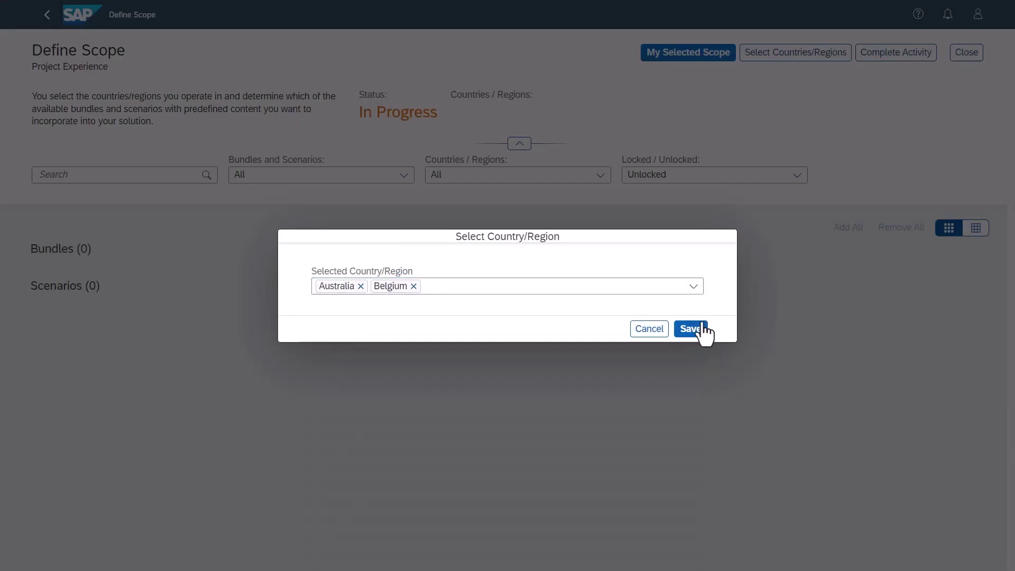
left_click(704, 333)
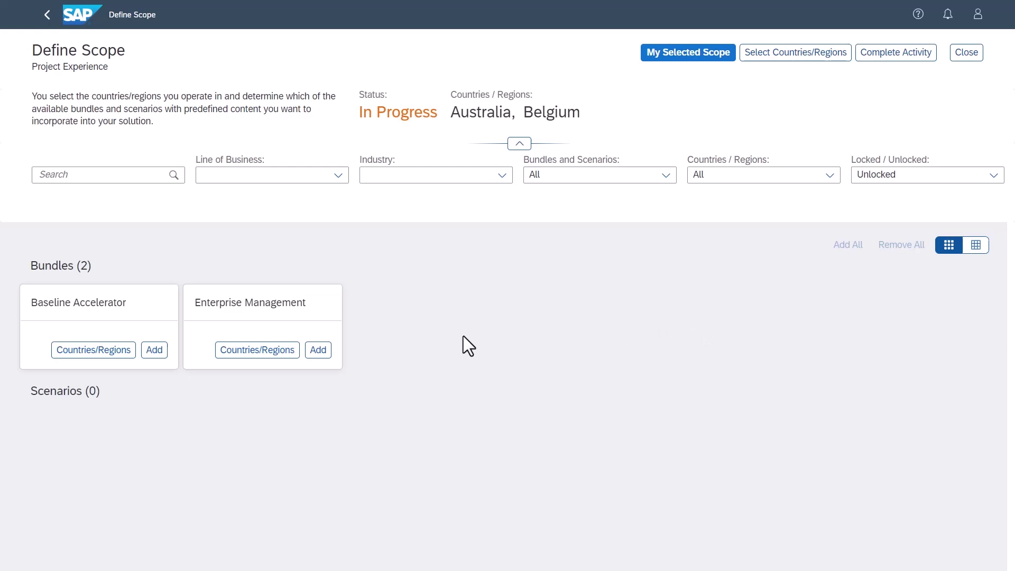
left_click(157, 351)
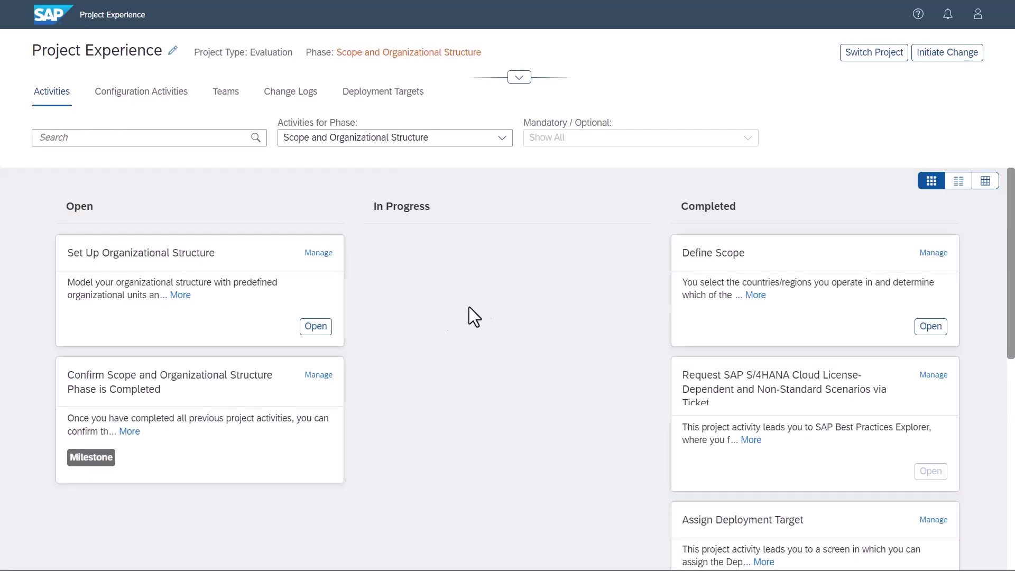
Step: In the full-screen organizational structure, add storage location 2510 under Plant 2510 as Standard Storage Location for Finished Goods
left_click(317, 327)
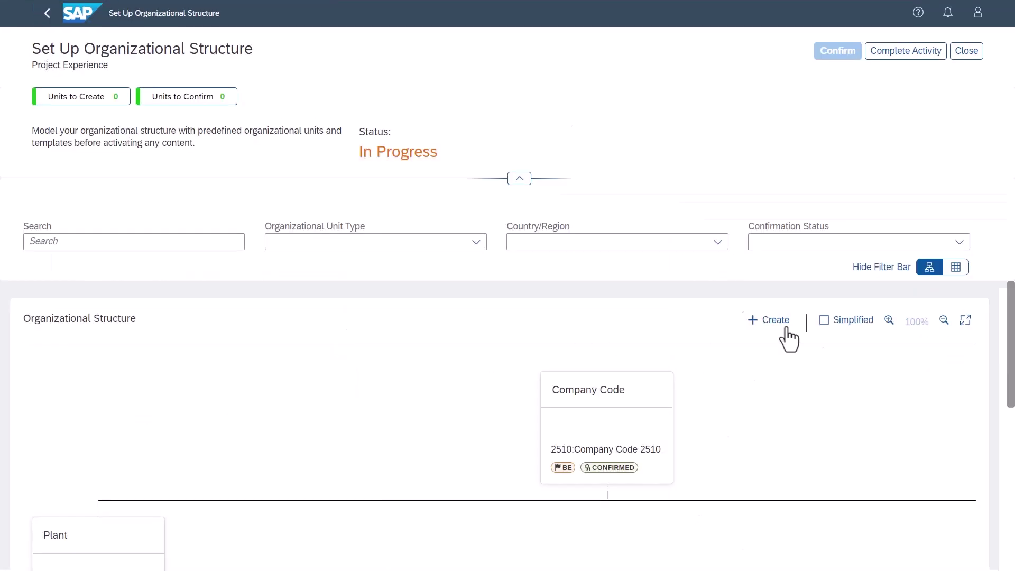
left_click(965, 321)
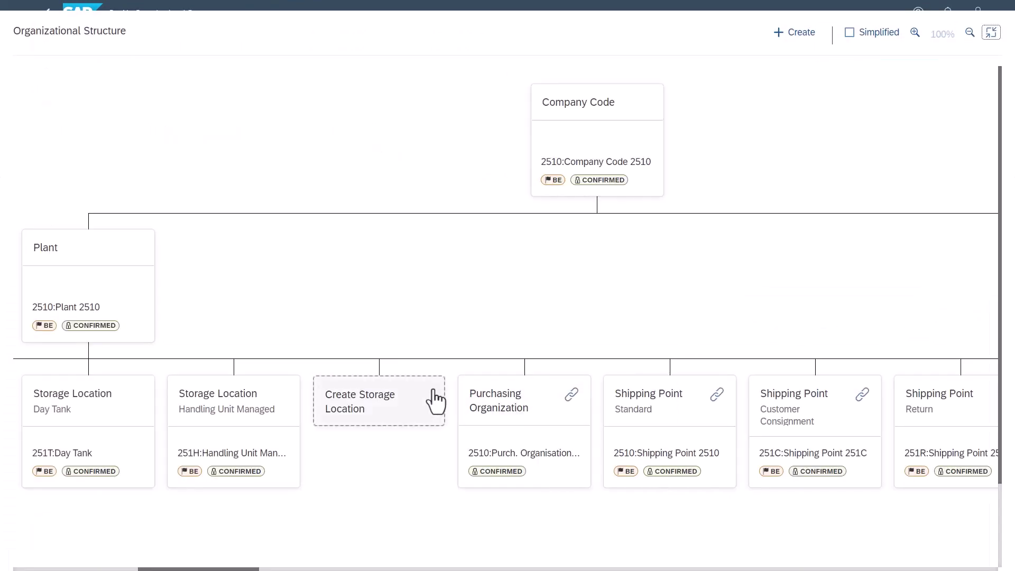
left_click(434, 402)
left_click(873, 143)
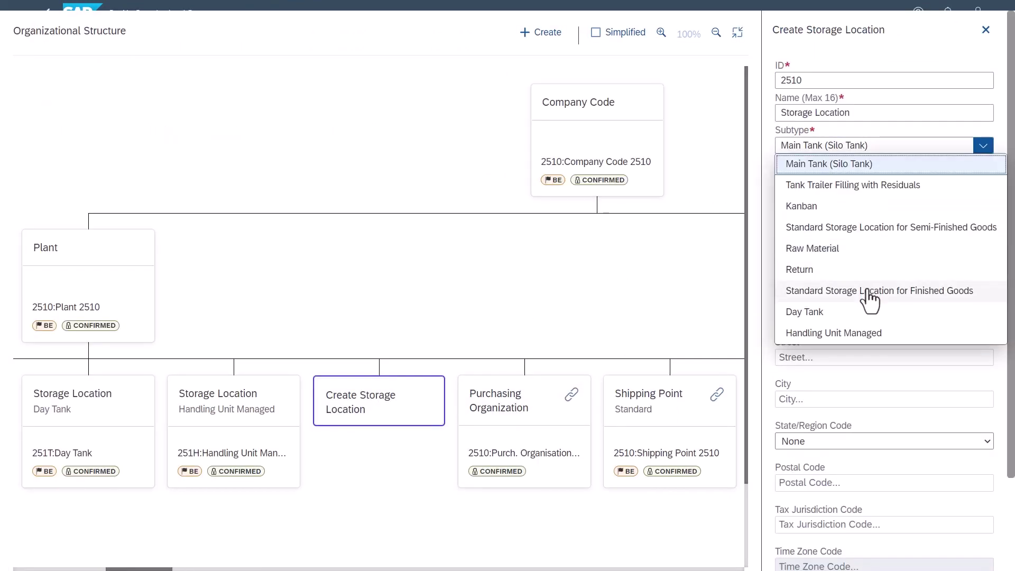
left_click(870, 290)
scroll(867, 288, "down", 5)
left_click(928, 542)
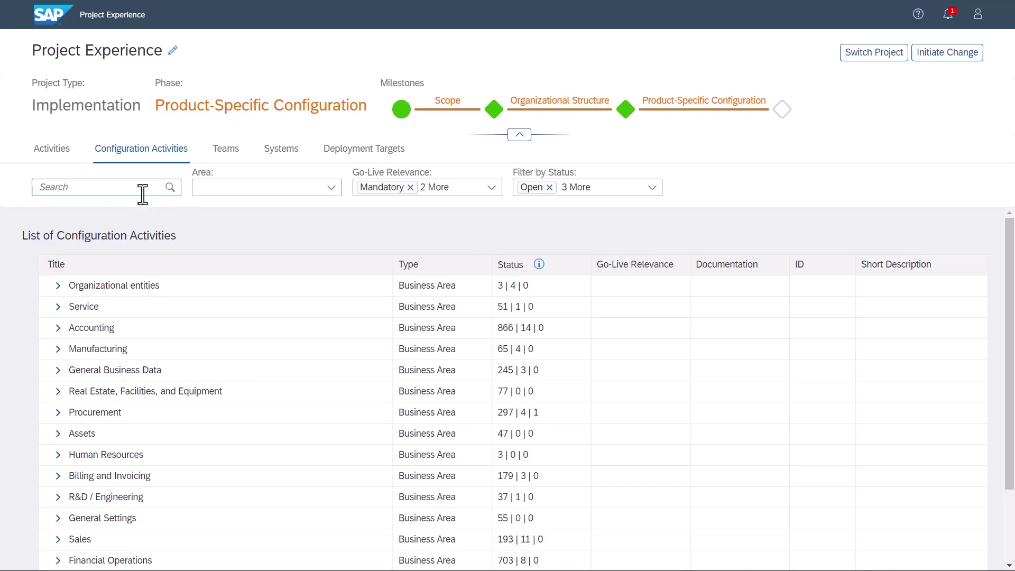
Step: Filter activities by 'valuation area' and open Accounting > General Ledger > Ledger and Accounting Principles > Valuation Area
left_click(143, 191)
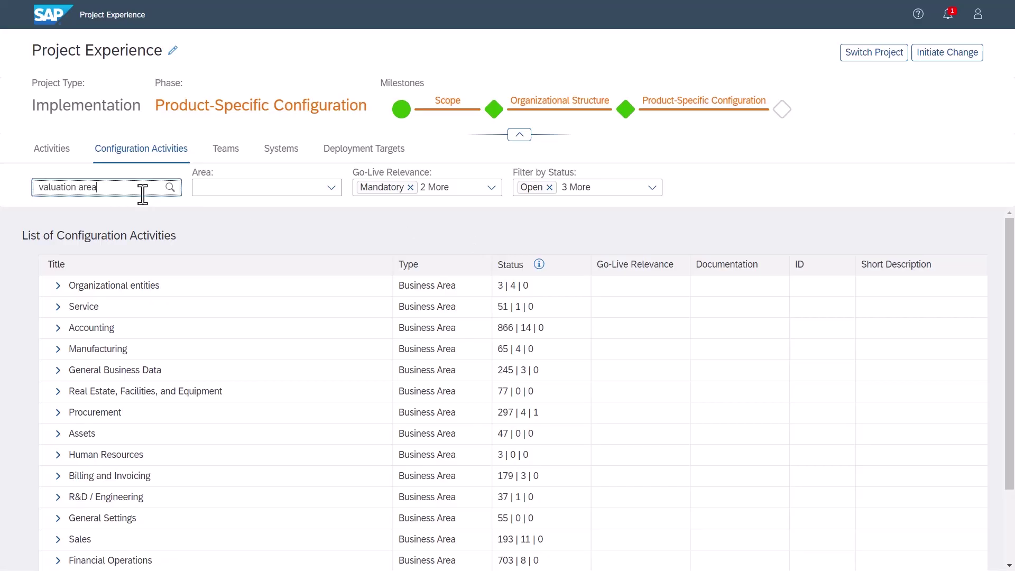
left_click(170, 188)
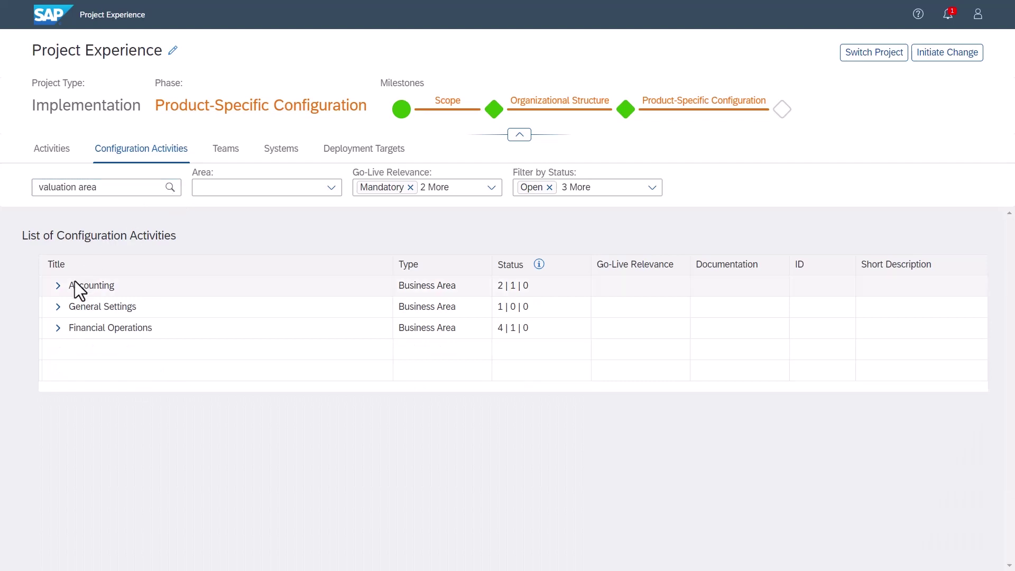
left_click(60, 289)
left_click(68, 307)
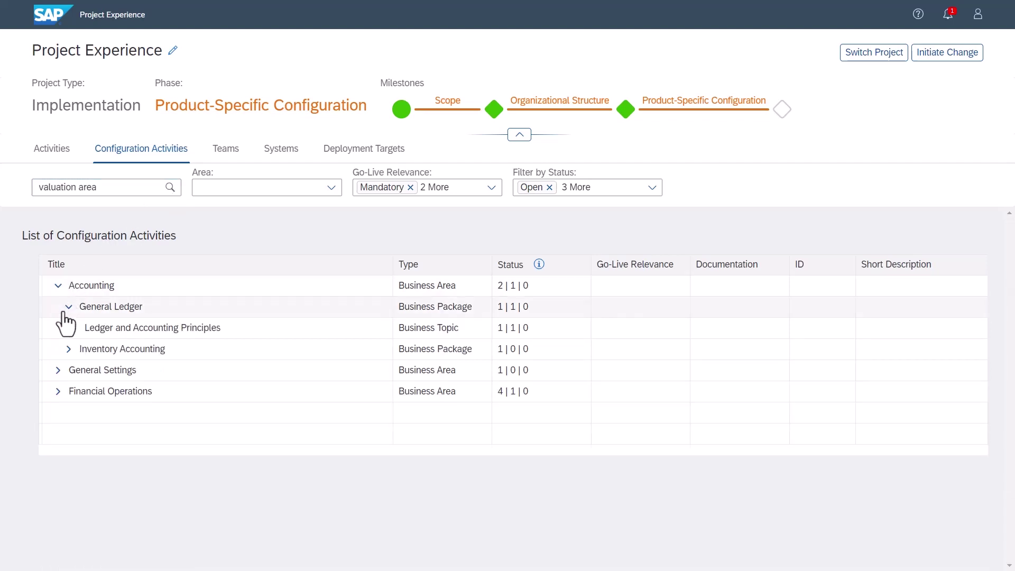
left_click(72, 327)
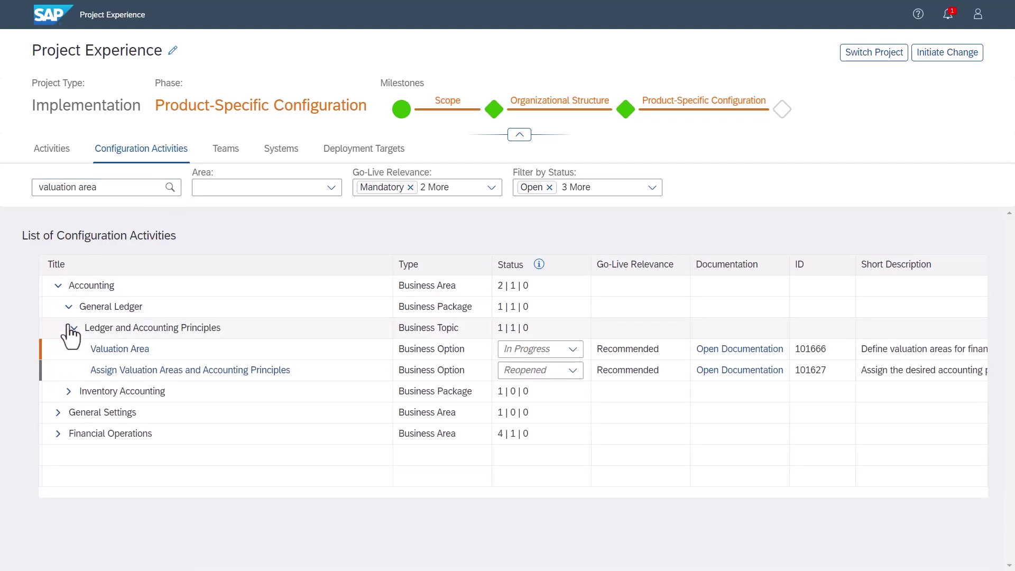
left_click(106, 350)
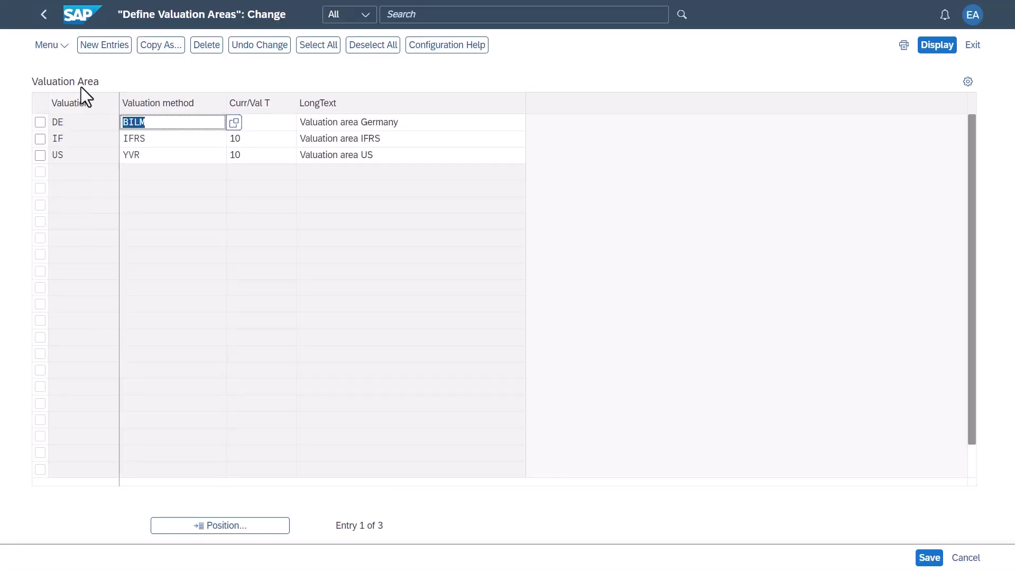
Step: Add and save valuation area AT with YBAT, 10 and text 'Valuation area Austria'
left_click(86, 46)
type("A")
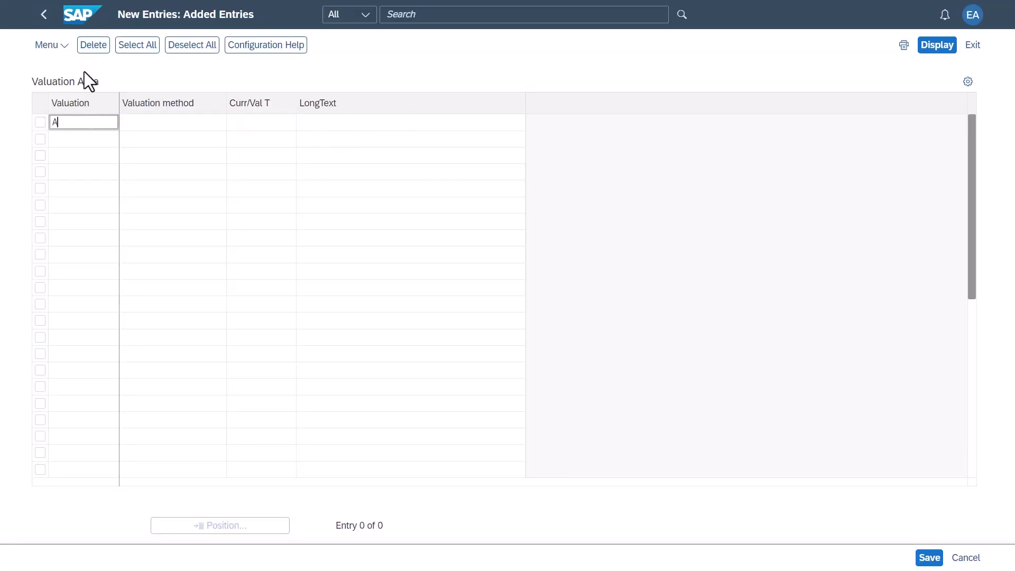
type("T")
key("Tab")
type("YBAT")
key("Tab")
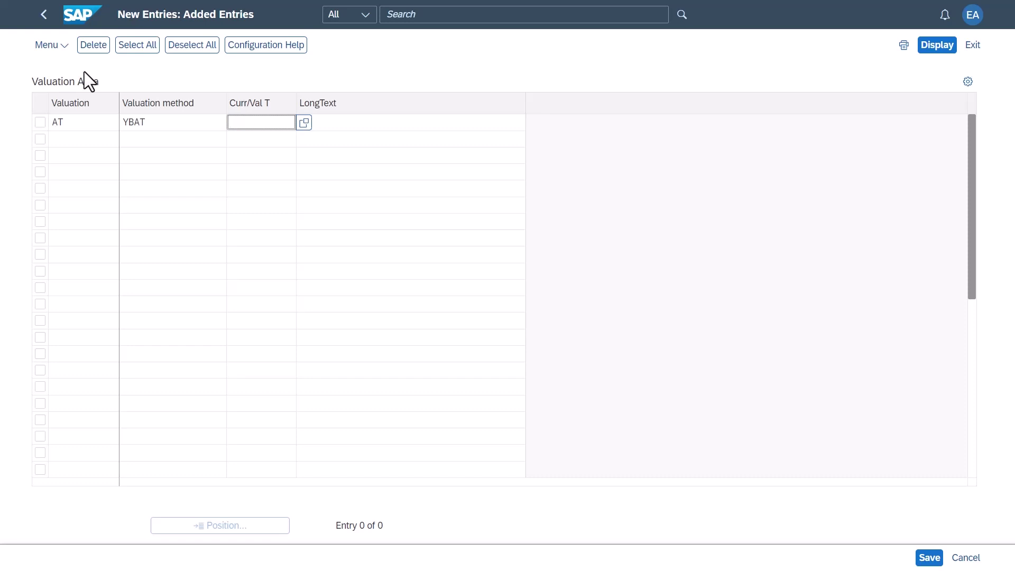
type("10")
key("Tab")
type("Valu")
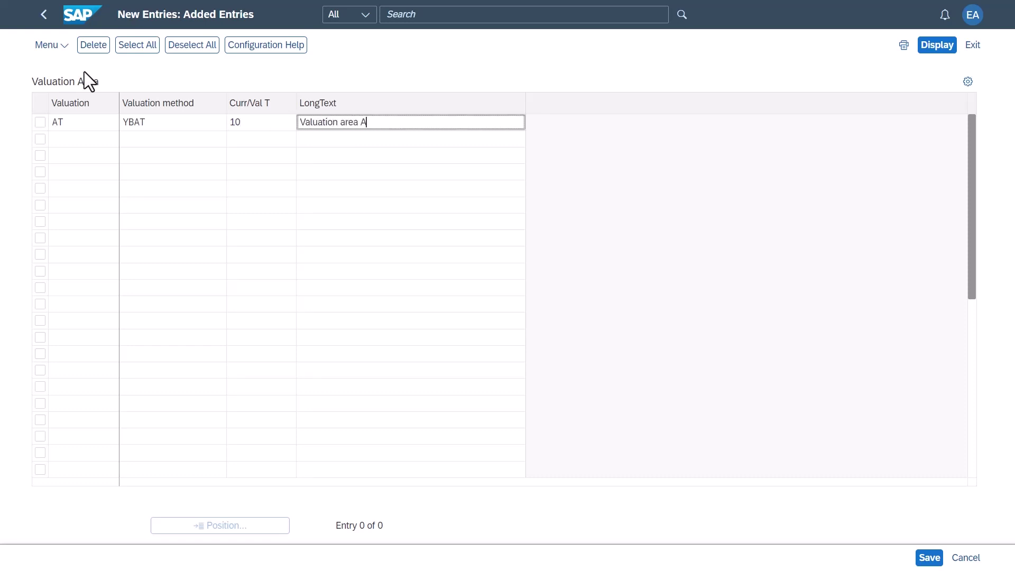
left_click(932, 559)
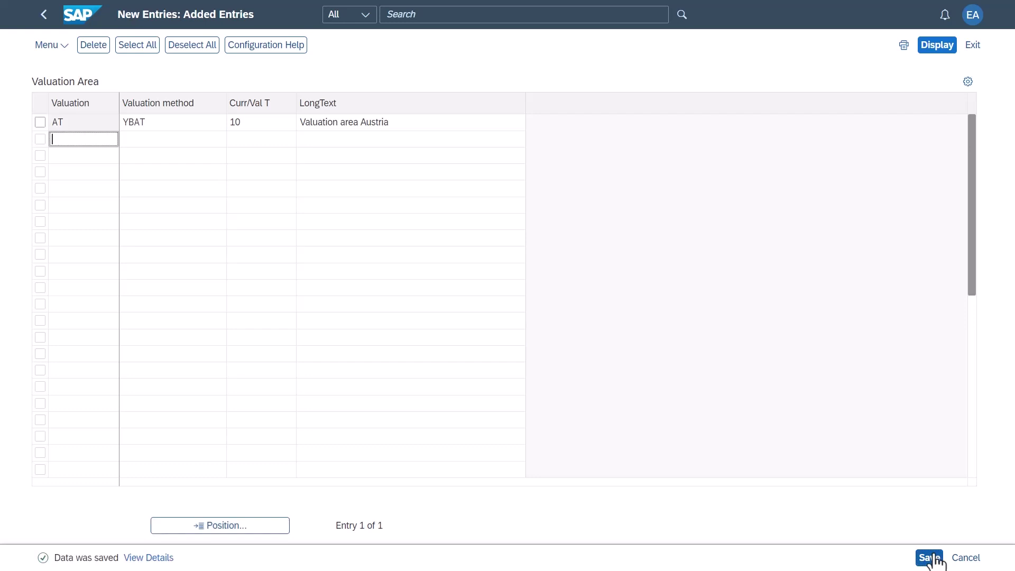
Step: Back on the activity list, set the Valuation Area status to Completed
left_click(965, 558)
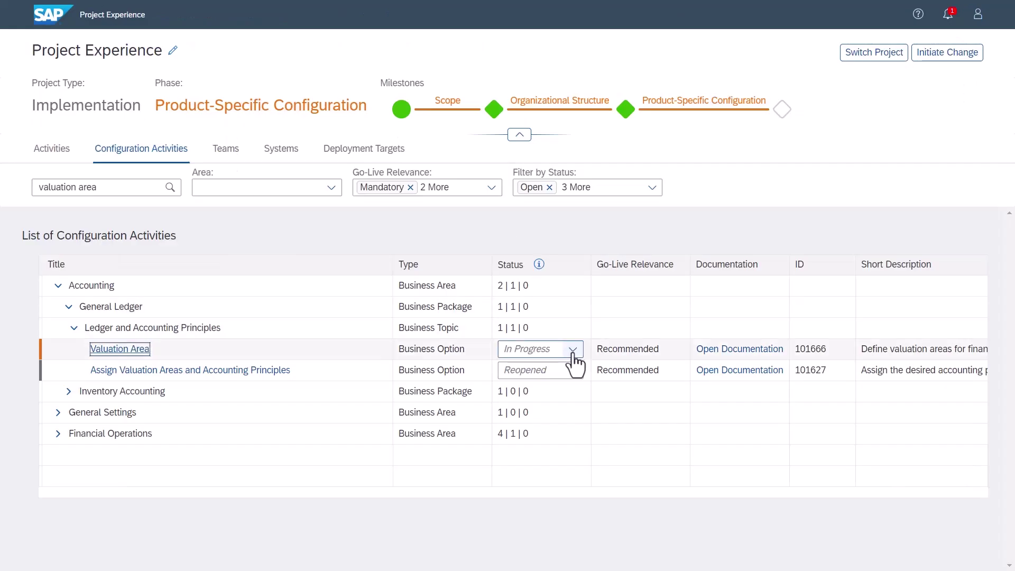
left_click(573, 350)
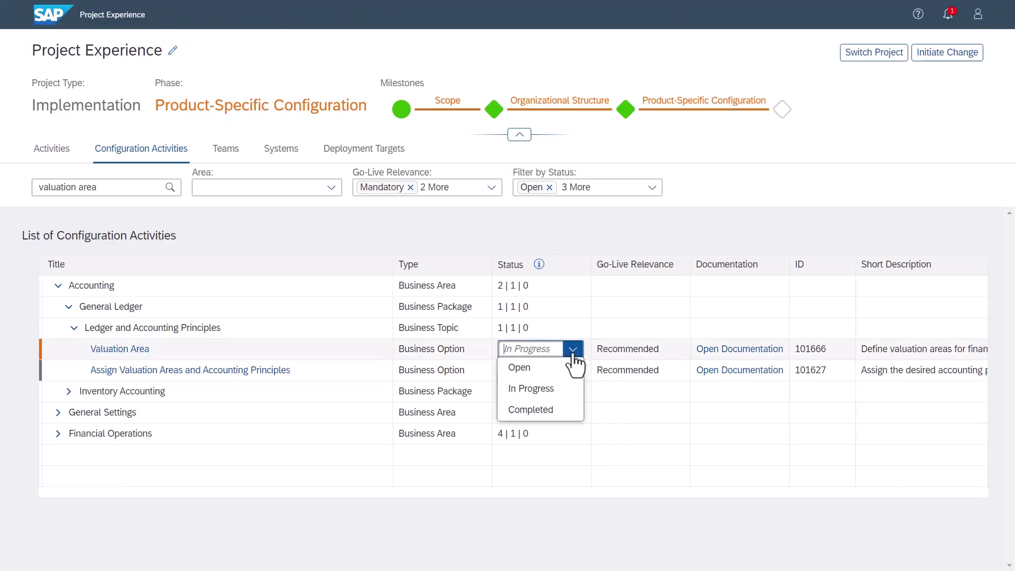
left_click(565, 412)
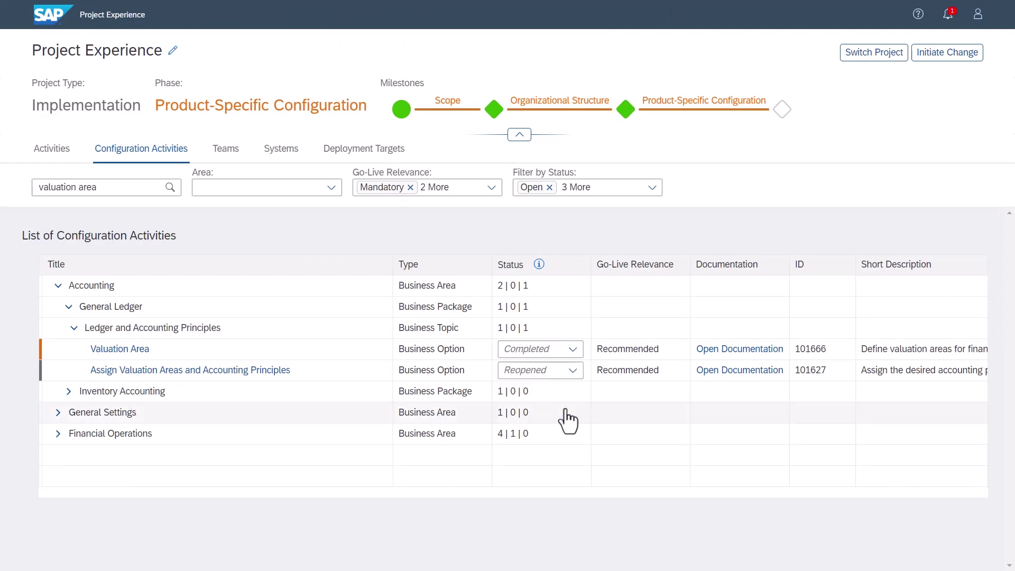